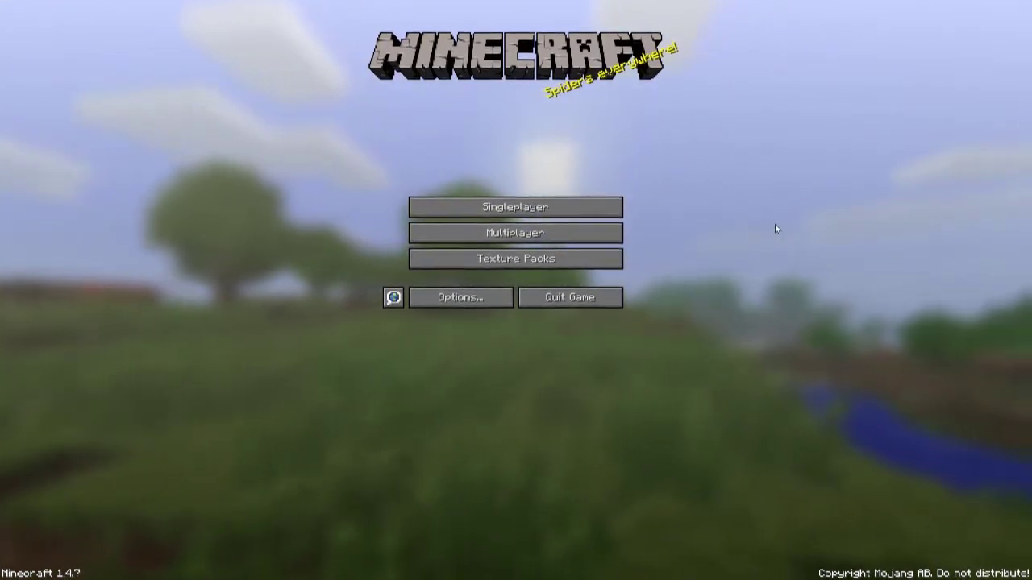
- Open the Multiplayer server list from the Minecraft title screen
{"action": "left_click", "coordinate": [523, 239]}
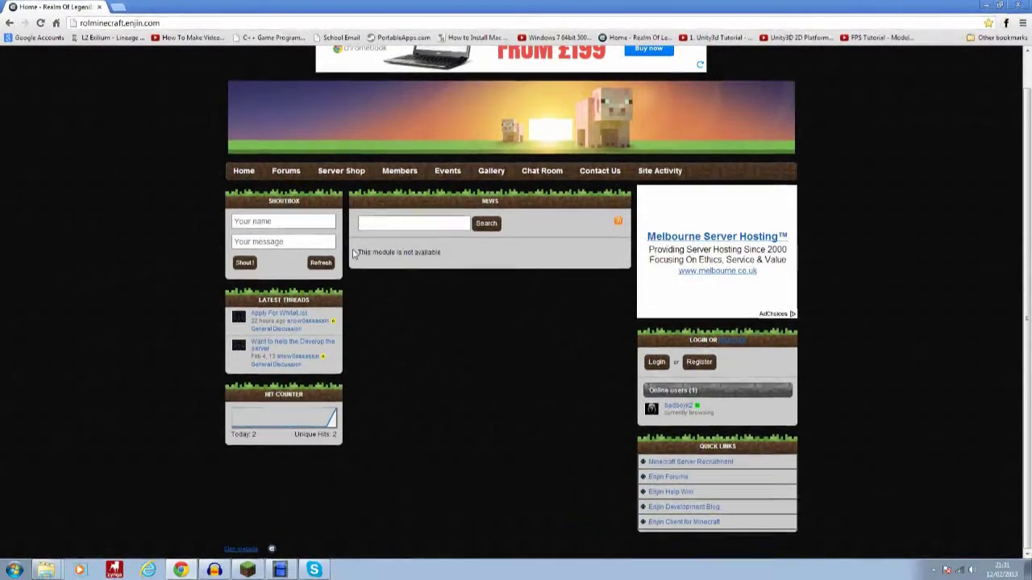
{"action": "scroll", "coordinate": [506, 503], "scroll_direction": "up", "scroll_amount": 1}
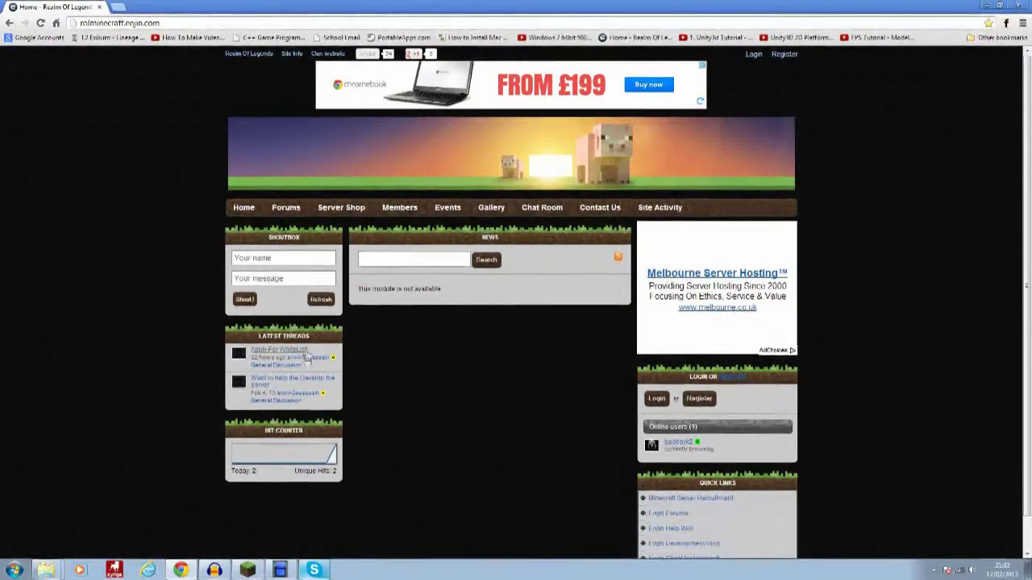
- Log in to the Realm of Legends site with the saved account e-mail and password
{"action": "left_click", "coordinate": [783, 60]}
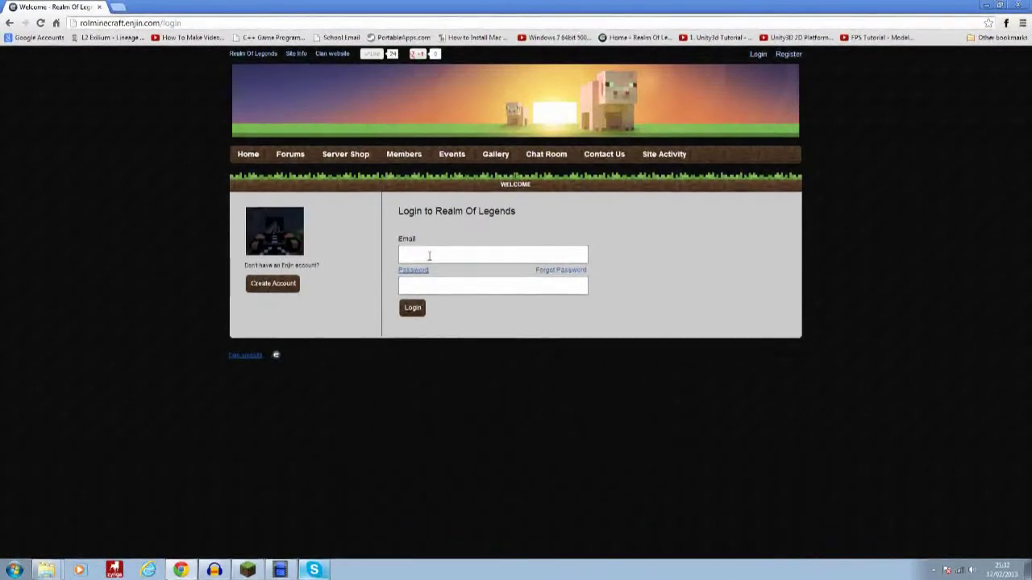
{"action": "type", "text": "shoc"}
{"action": "key", "text": "Down"}
{"action": "key", "text": "Tab"}
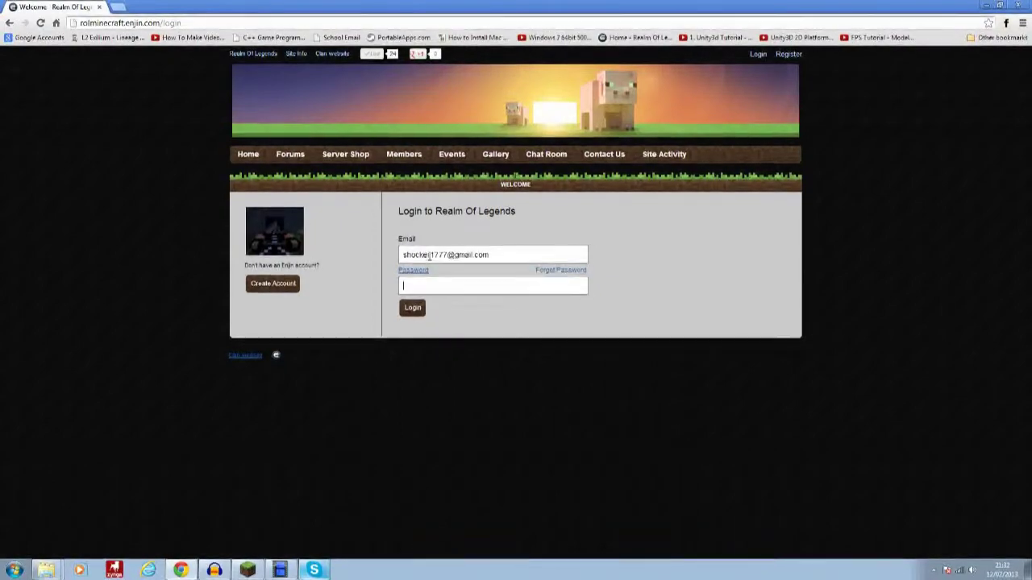
{"action": "type", "text": "********"}
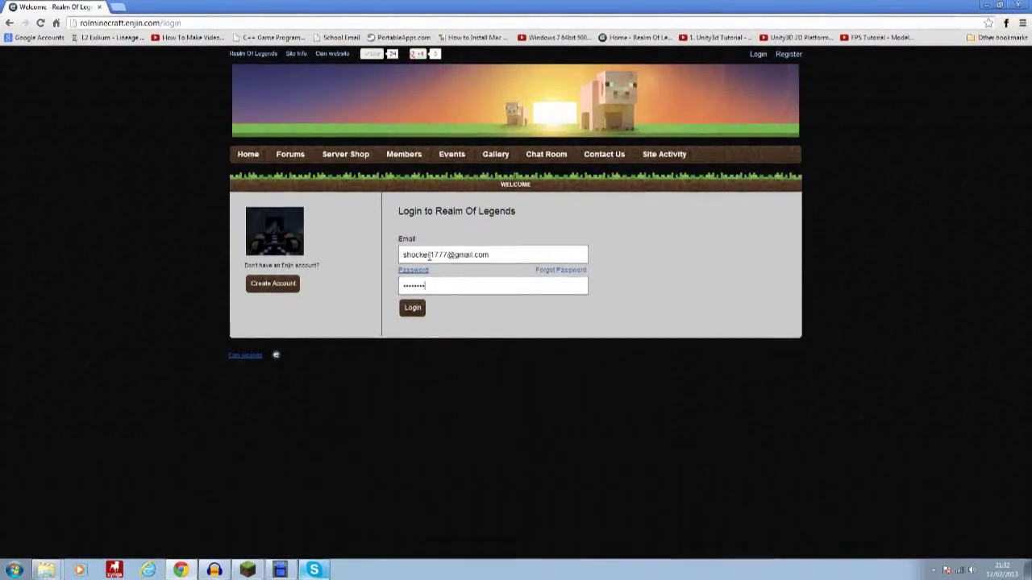
{"action": "key", "text": "BackSpace"}
{"action": "key", "text": "BackSpace"}
{"action": "key", "text": "BackSpace"}
{"action": "type", "text": "**"}
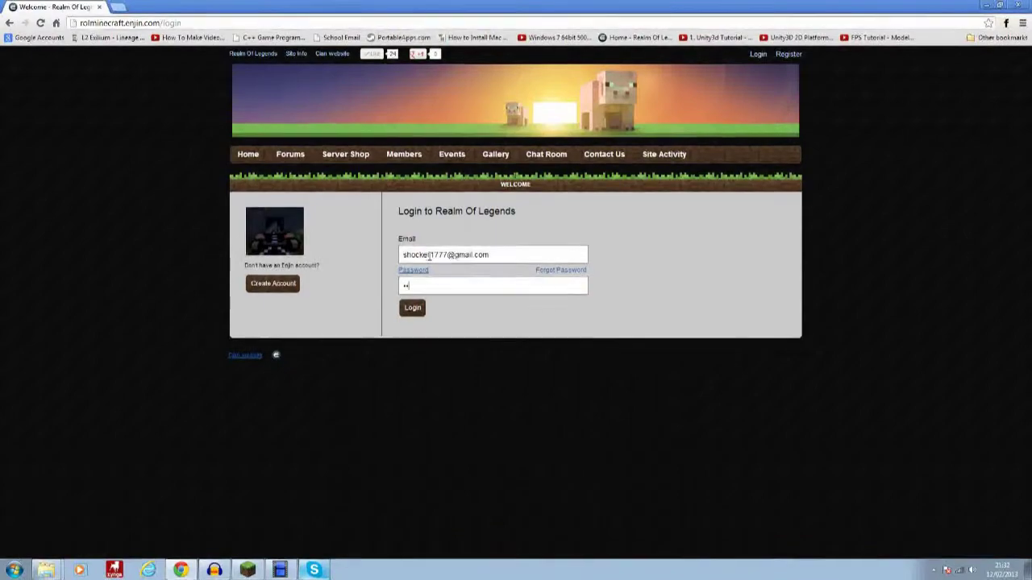
{"action": "type", "text": "******"}
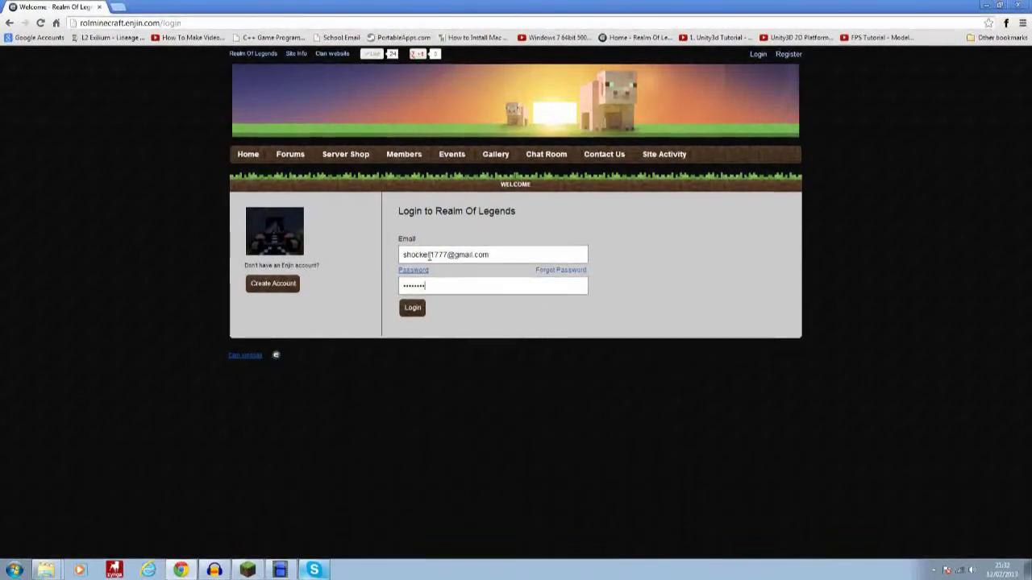
{"action": "key", "text": "Return"}
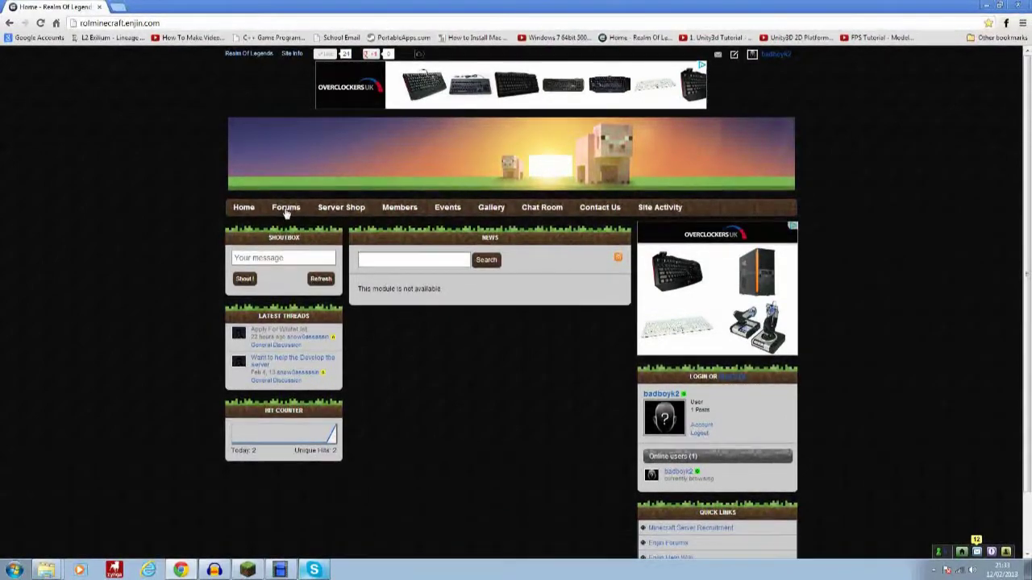
- Go through Forums and General Discussion to open the Apply For WhiteList thread
{"action": "left_click", "coordinate": [286, 207]}
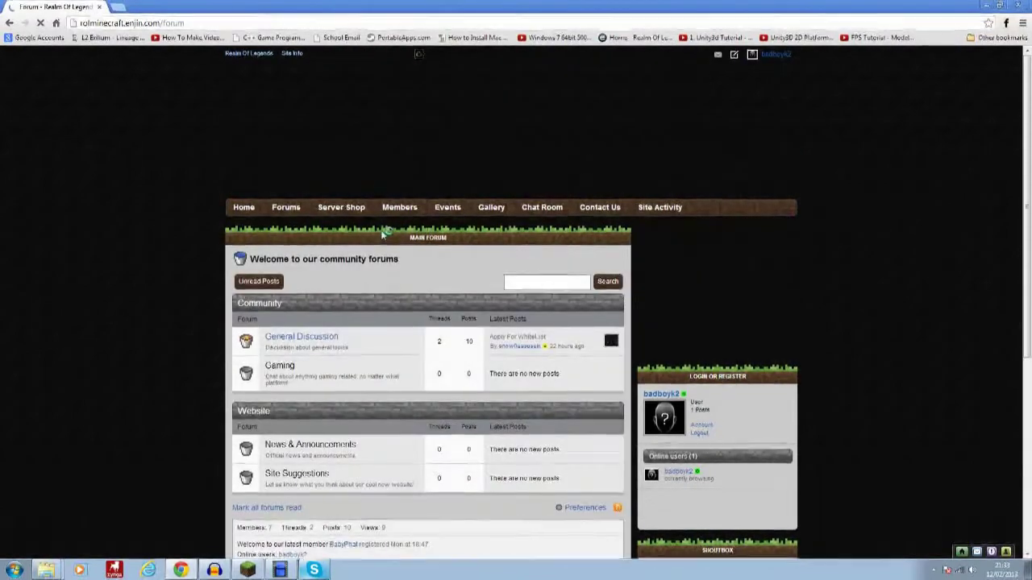
{"action": "scroll", "coordinate": [323, 282], "scroll_direction": "down", "scroll_amount": 1}
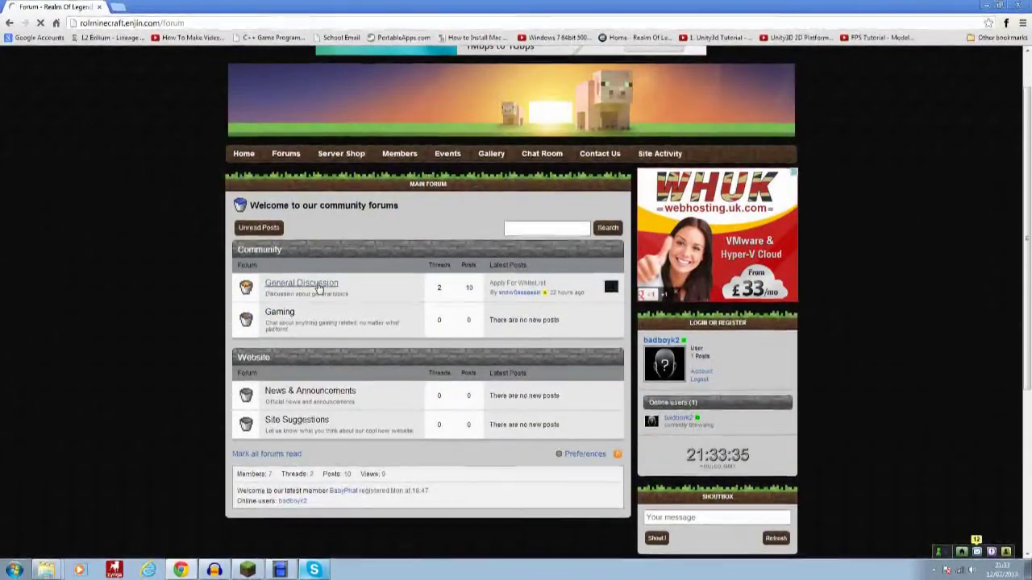
{"action": "left_click", "coordinate": [319, 289]}
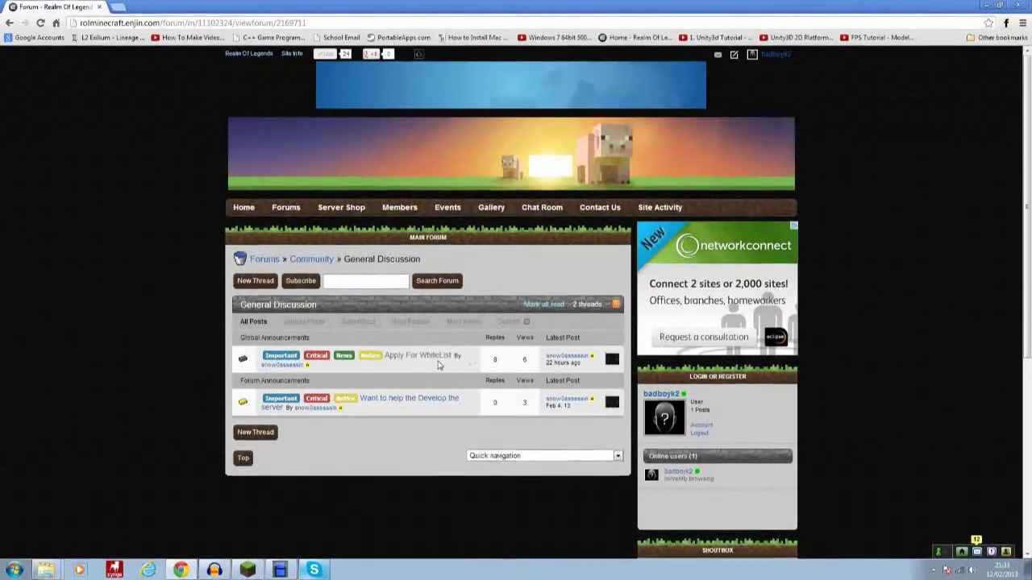
{"action": "left_click", "coordinate": [441, 362]}
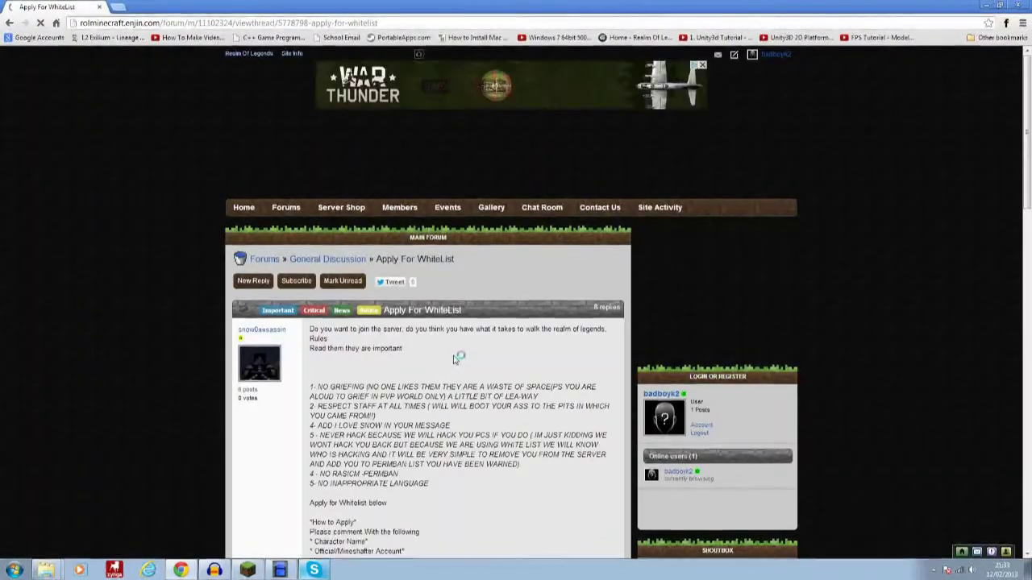
- Read the whitelist rules and replies, selecting one member's application as an example
{"action": "scroll", "coordinate": [456, 359], "scroll_direction": "down", "scroll_amount": 1}
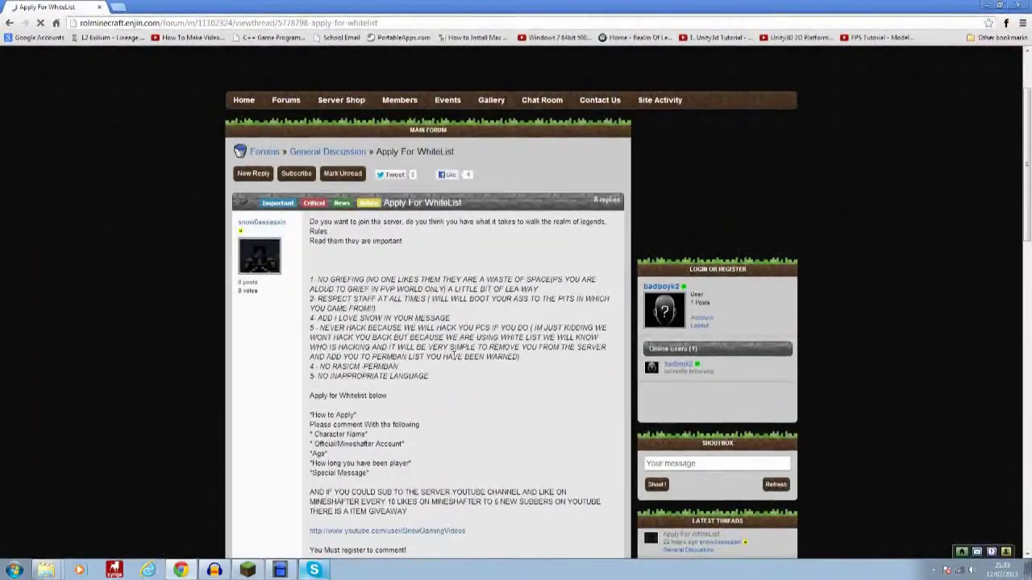
{"action": "scroll", "coordinate": [479, 342], "scroll_direction": "down", "scroll_amount": 1}
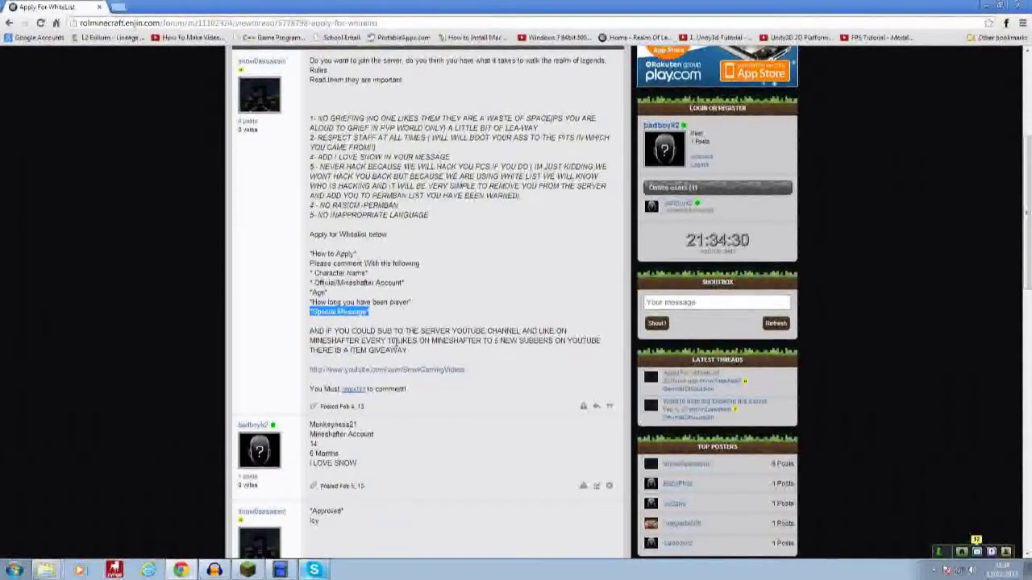
{"action": "scroll", "coordinate": [436, 355], "scroll_direction": "down", "scroll_amount": 15}
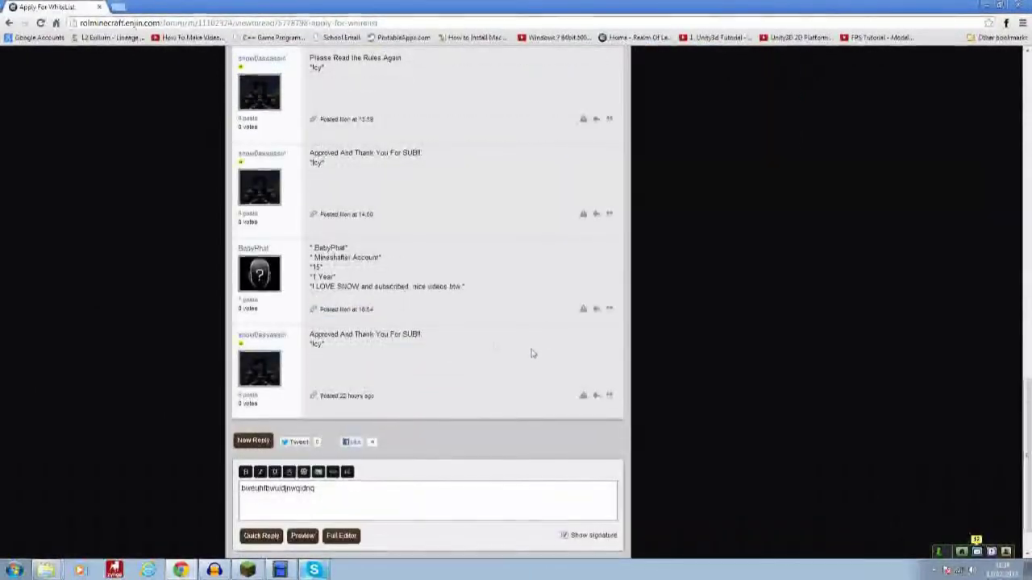
{"action": "scroll", "coordinate": [530, 353], "scroll_direction": "up", "scroll_amount": 1}
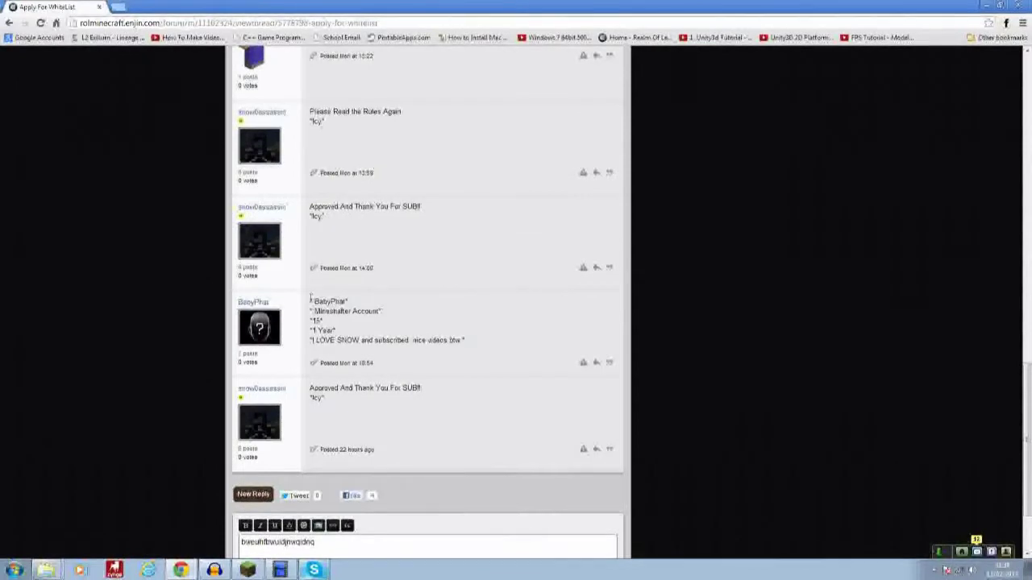
{"action": "left_click_drag", "start_coordinate": [310, 298], "coordinate": [479, 350]}
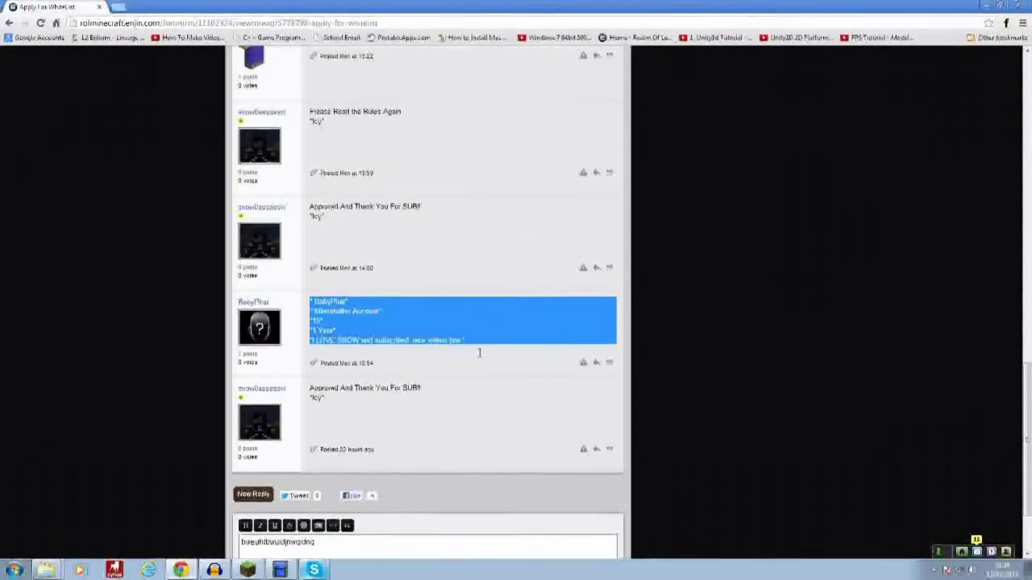
{"action": "left_click", "coordinate": [497, 358]}
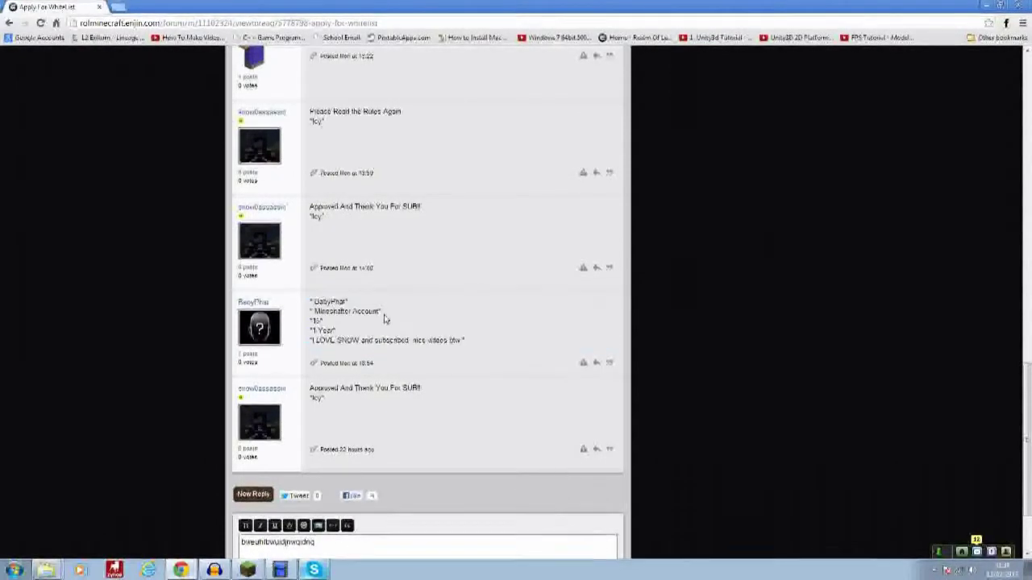
{"action": "left_click_drag", "start_coordinate": [311, 302], "coordinate": [349, 315]}
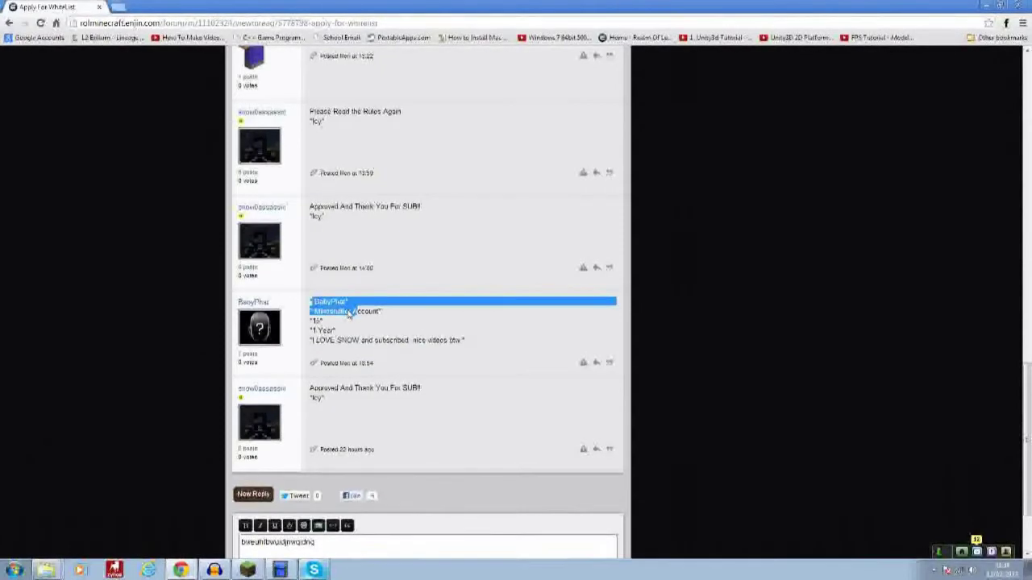
{"action": "left_click", "coordinate": [311, 312]}
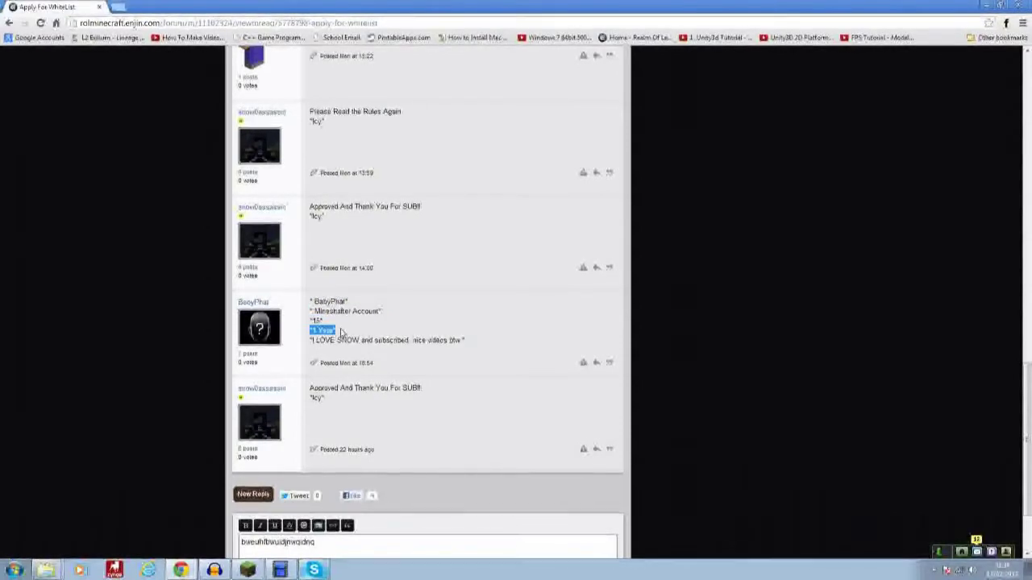
{"action": "left_click_drag", "start_coordinate": [453, 343], "coordinate": [478, 339]}
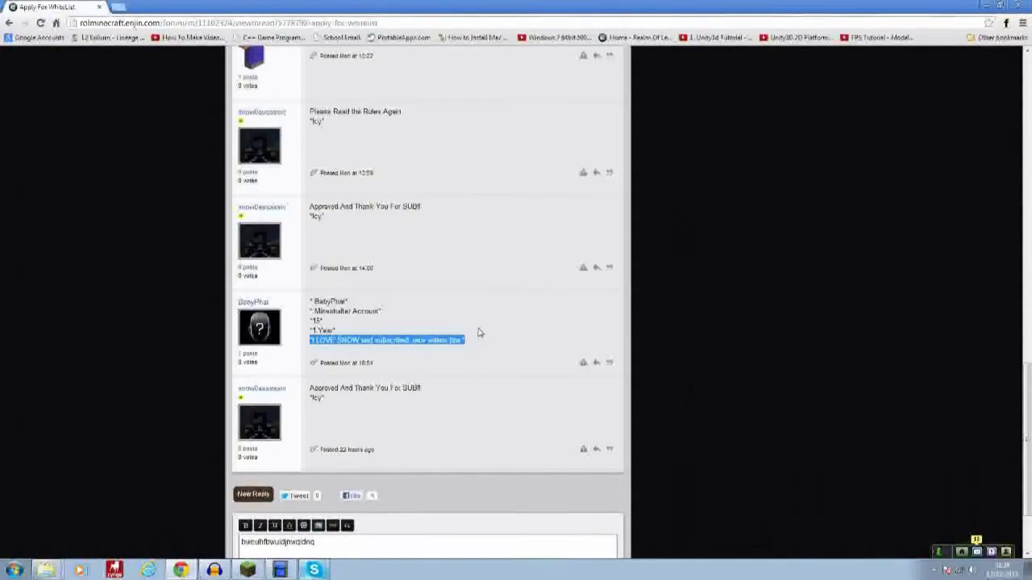
{"action": "scroll", "coordinate": [478, 333], "scroll_direction": "up", "scroll_amount": 2}
{"action": "scroll", "coordinate": [387, 173], "scroll_direction": "up", "scroll_amount": 5}
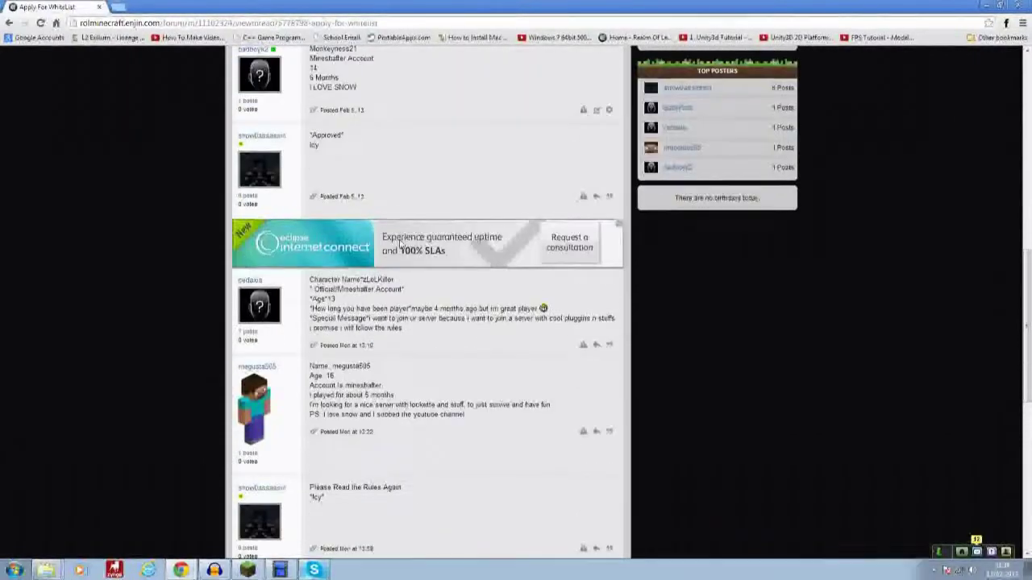
{"action": "scroll", "coordinate": [404, 264], "scroll_direction": "down", "scroll_amount": 4}
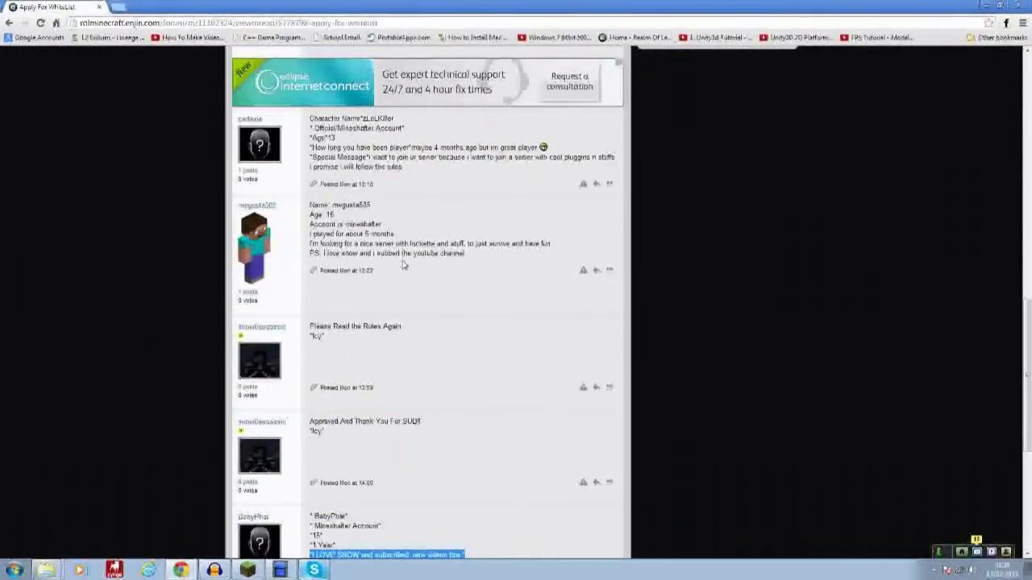
{"action": "scroll", "coordinate": [404, 264], "scroll_direction": "down", "scroll_amount": 6}
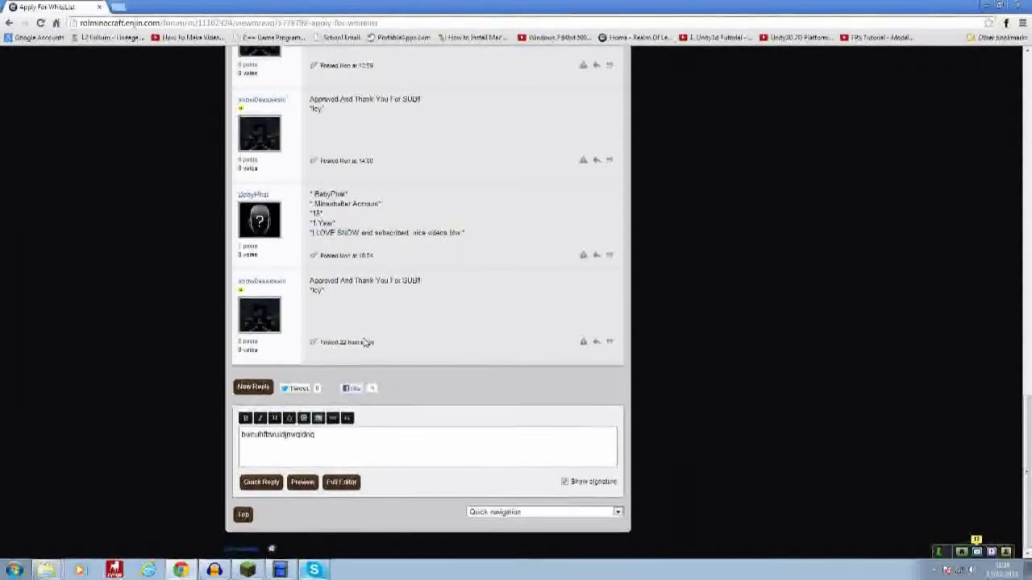
{"action": "left_click_drag", "start_coordinate": [309, 280], "coordinate": [352, 297]}
{"action": "double_click", "coordinate": [332, 281]}
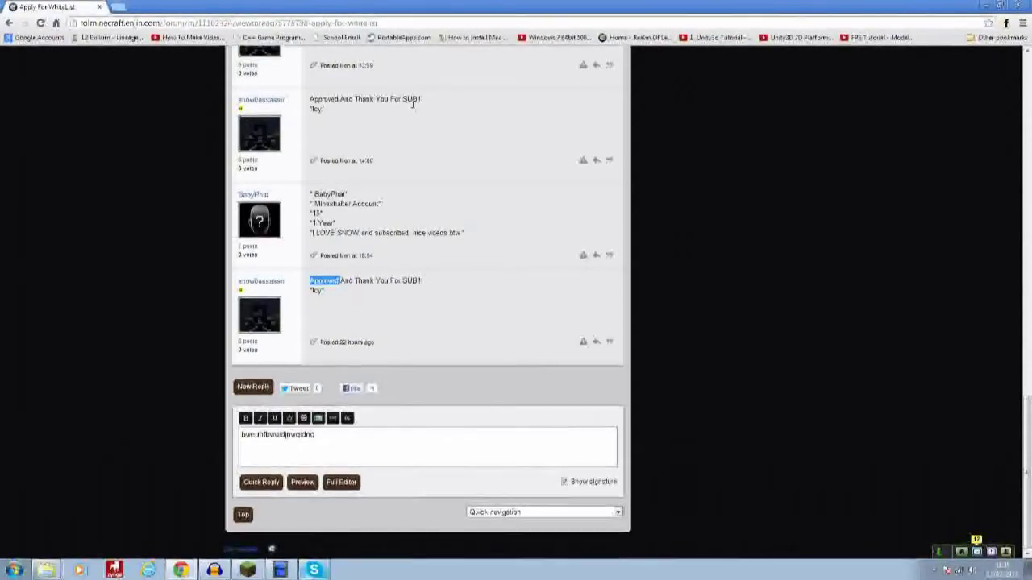
{"action": "scroll", "coordinate": [360, 139], "scroll_direction": "up", "scroll_amount": 5}
{"action": "scroll", "coordinate": [339, 140], "scroll_direction": "up", "scroll_amount": 2}
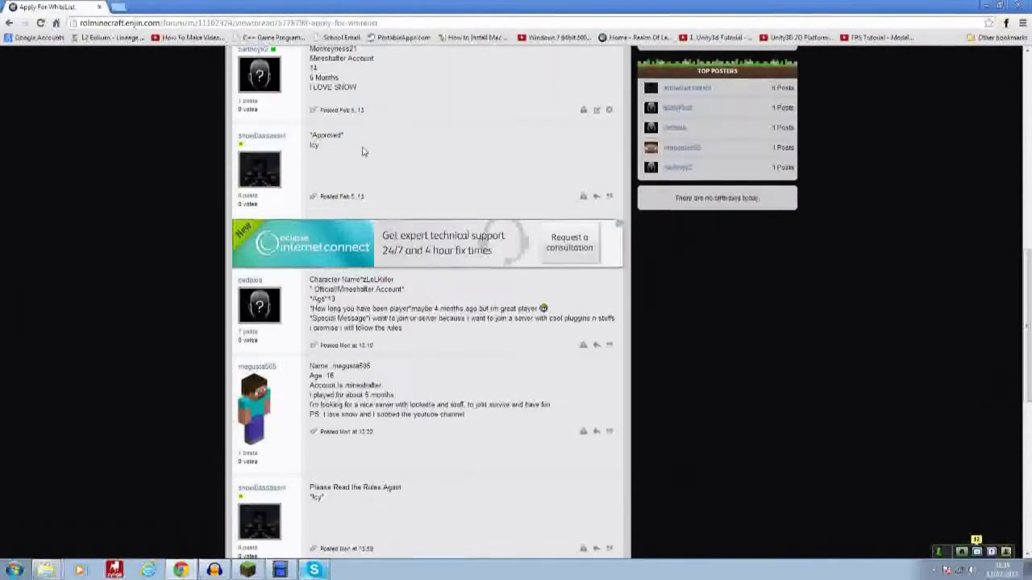
{"action": "triple_click", "coordinate": [313, 141]}
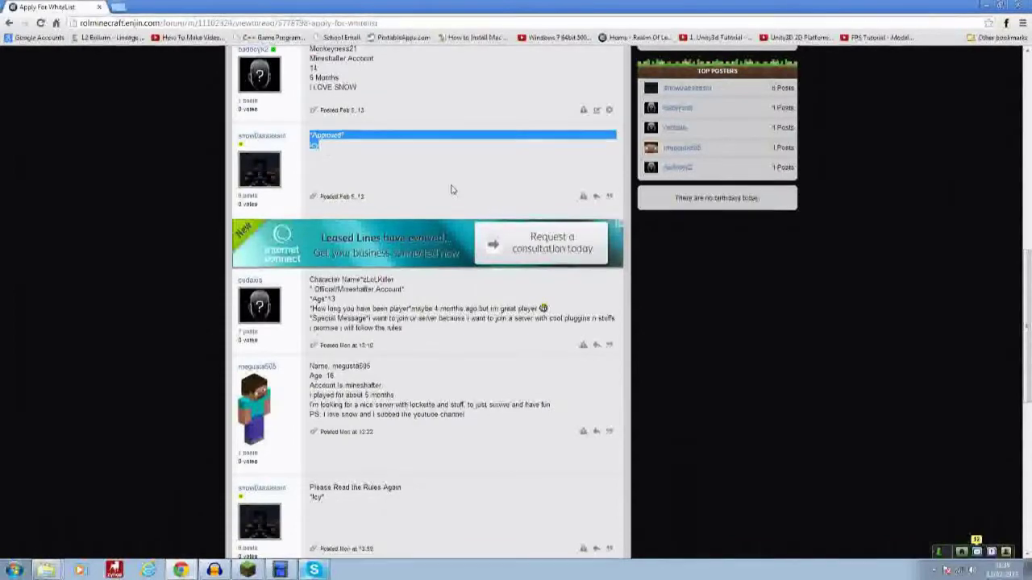
{"action": "scroll", "coordinate": [476, 266], "scroll_direction": "down", "scroll_amount": 6}
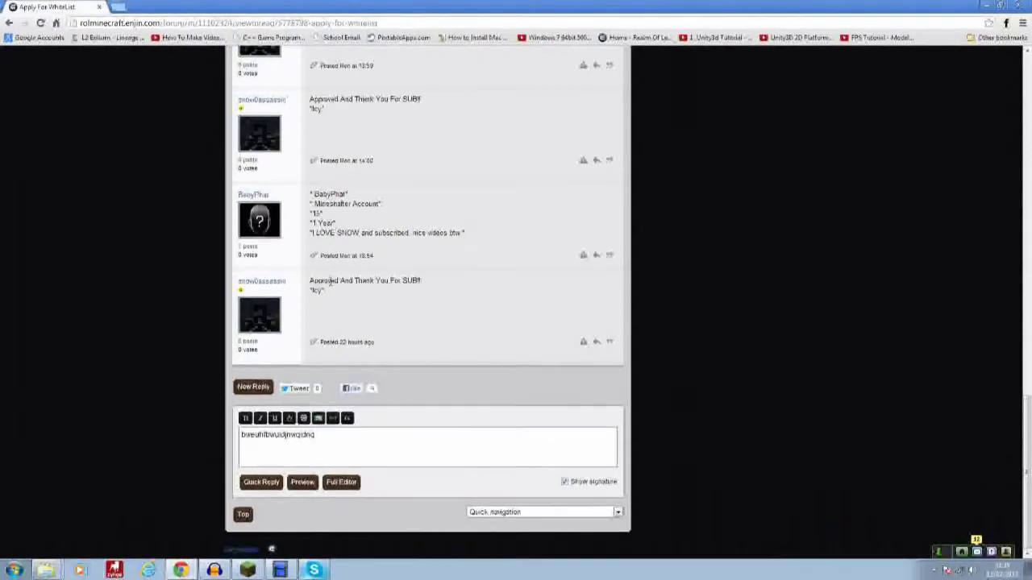
{"action": "left_click_drag", "start_coordinate": [310, 280], "coordinate": [338, 284]}
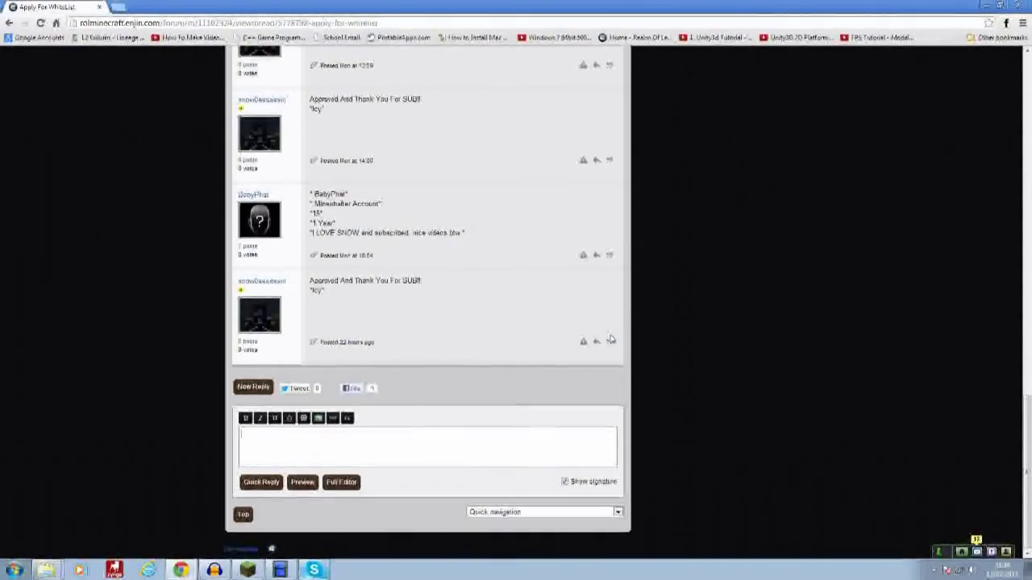
- Return to Forums and General Discussion, then read the 'Want to help the Develop the server' thread
{"action": "scroll", "coordinate": [742, 289], "scroll_direction": "up", "scroll_amount": 20}
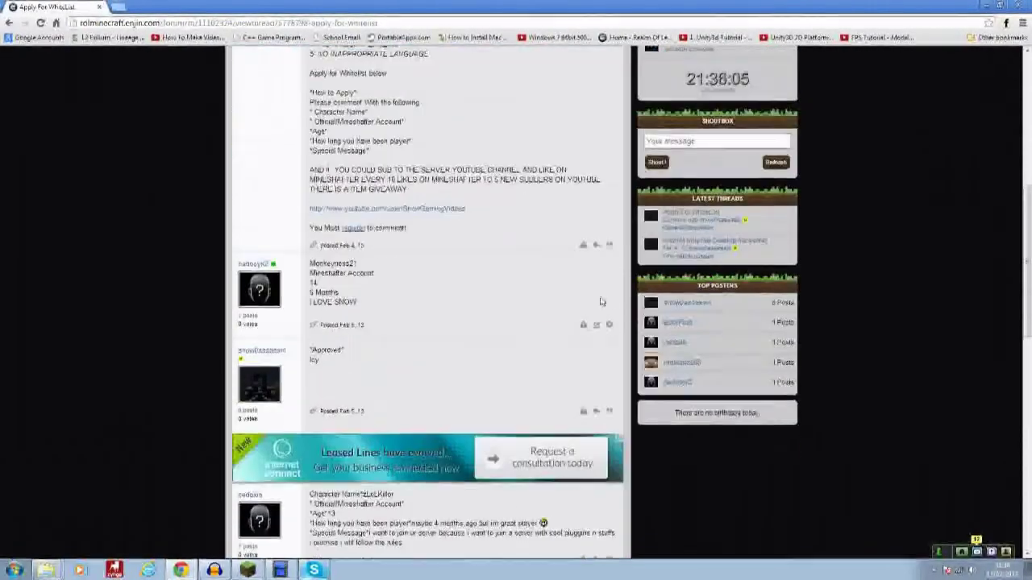
{"action": "scroll", "coordinate": [327, 174], "scroll_direction": "up", "scroll_amount": 1}
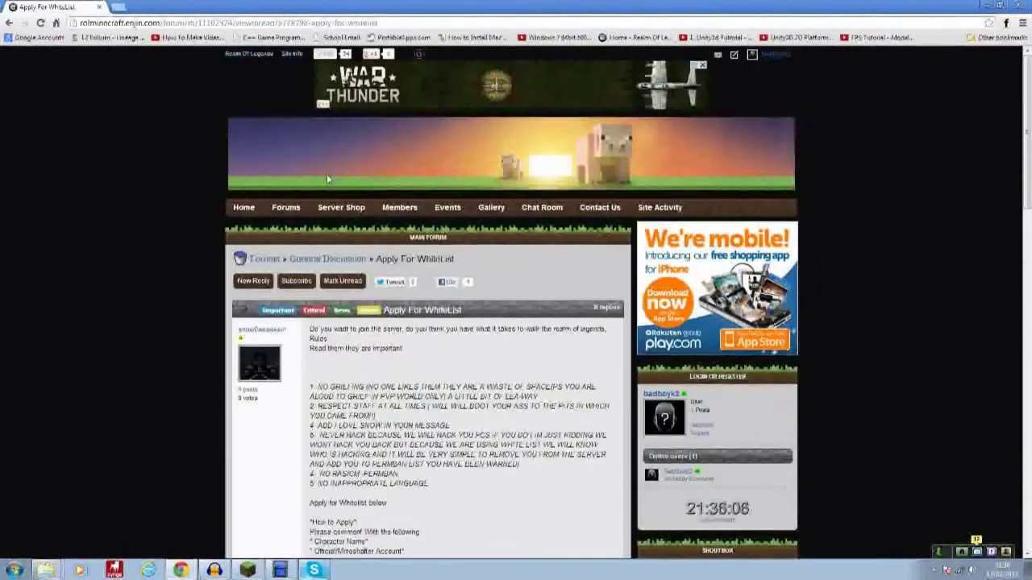
{"action": "left_click", "coordinate": [393, 260]}
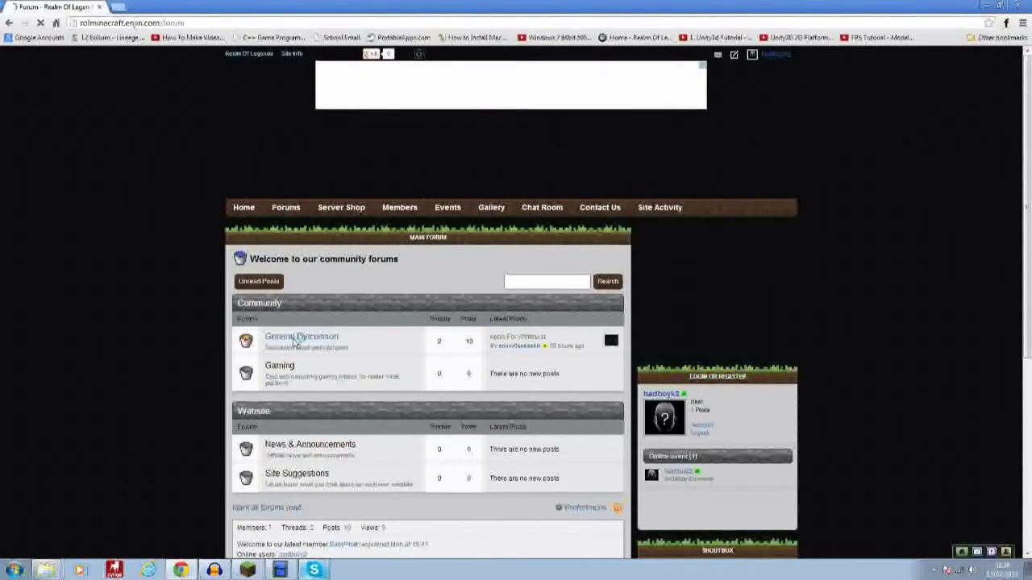
{"action": "left_click", "coordinate": [327, 337]}
{"action": "left_click", "coordinate": [435, 399]}
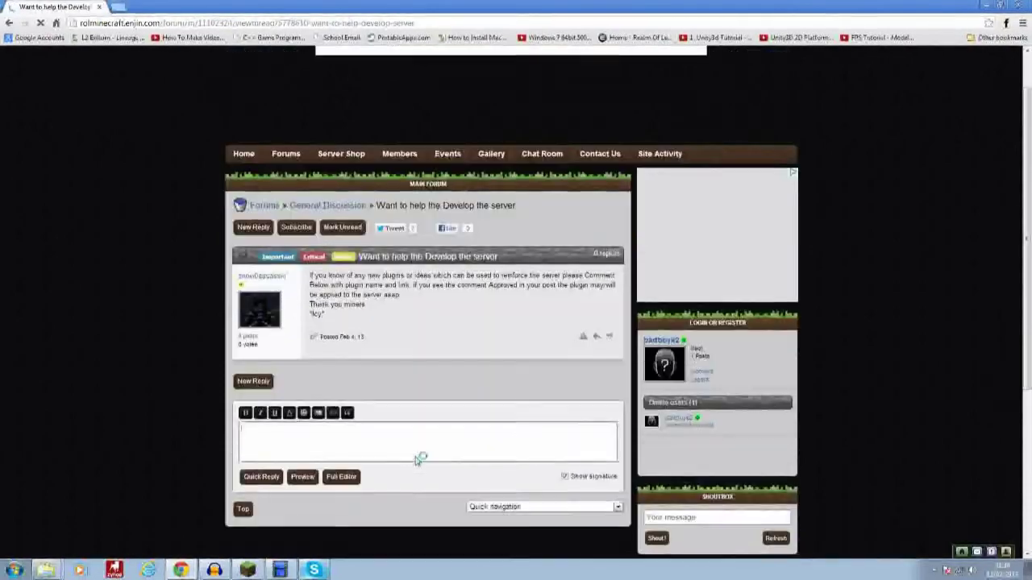
{"action": "scroll", "coordinate": [417, 460], "scroll_direction": "down", "scroll_amount": 3}
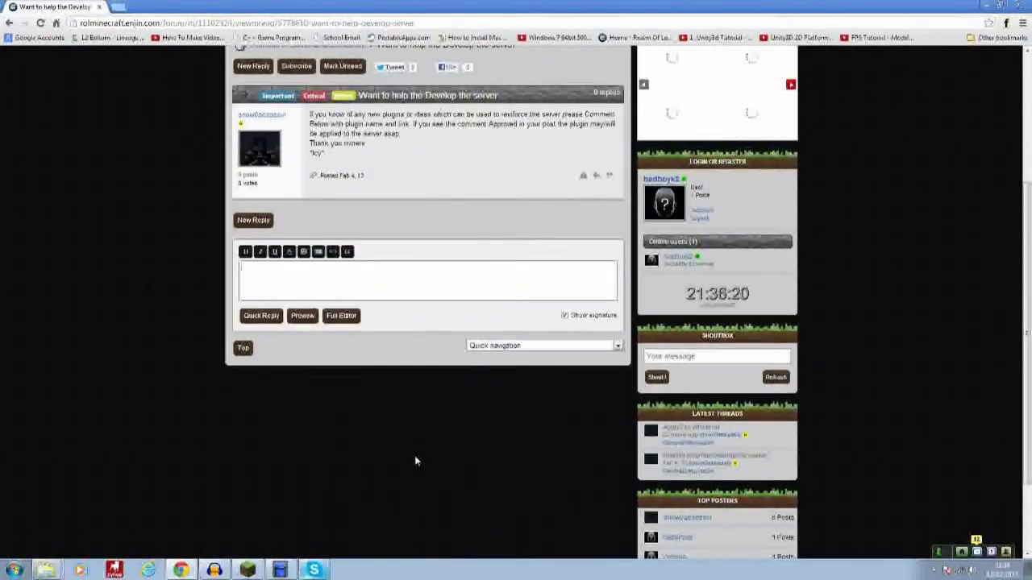
{"action": "scroll", "coordinate": [416, 300], "scroll_direction": "up", "scroll_amount": 3}
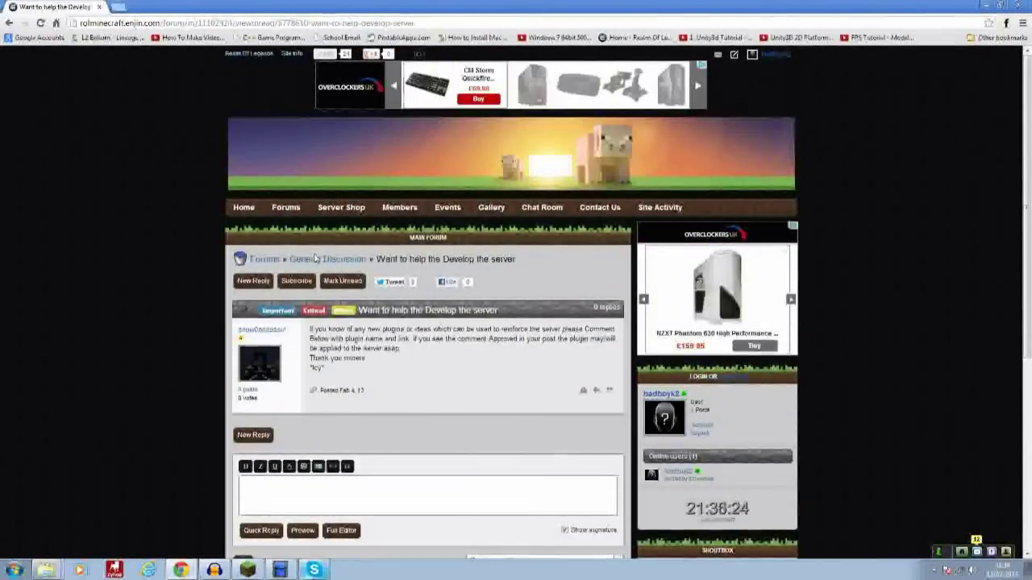